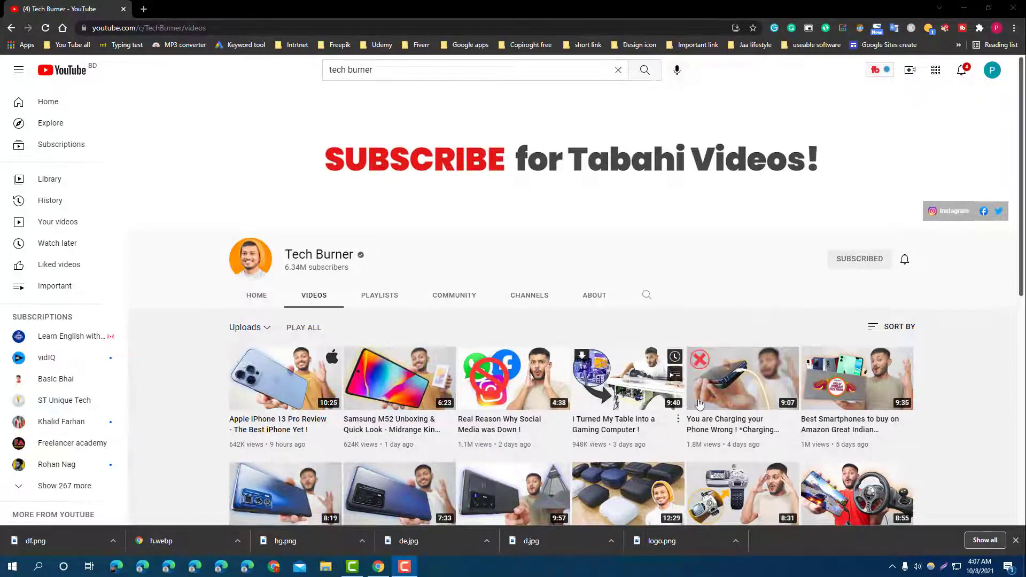
Step: Look through the uploaded videos of the Tech Burner channel, comparing recent and older thumbnails and titles
{"action": "scroll", "coordinate": [756, 432], "scroll_direction": "down", "scroll_amount": 6}
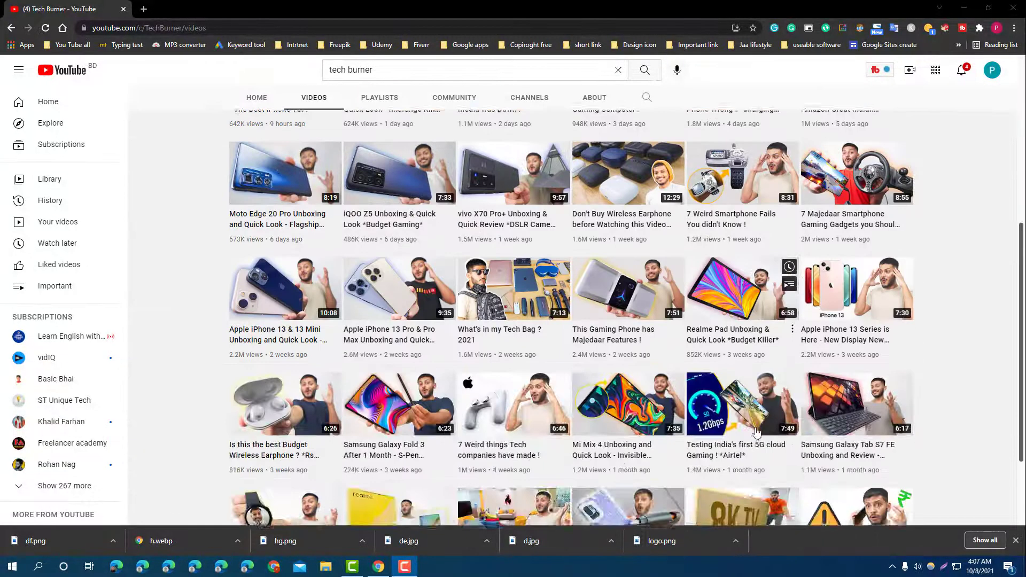
{"action": "scroll", "coordinate": [756, 432], "scroll_direction": "down", "scroll_amount": 15}
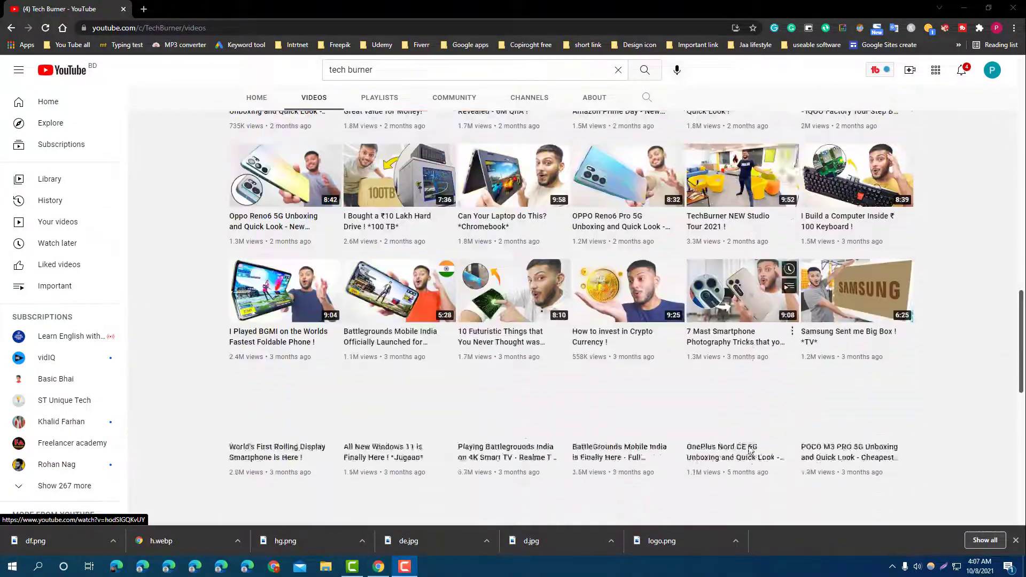
{"action": "scroll", "coordinate": [749, 450], "scroll_direction": "down", "scroll_amount": 18}
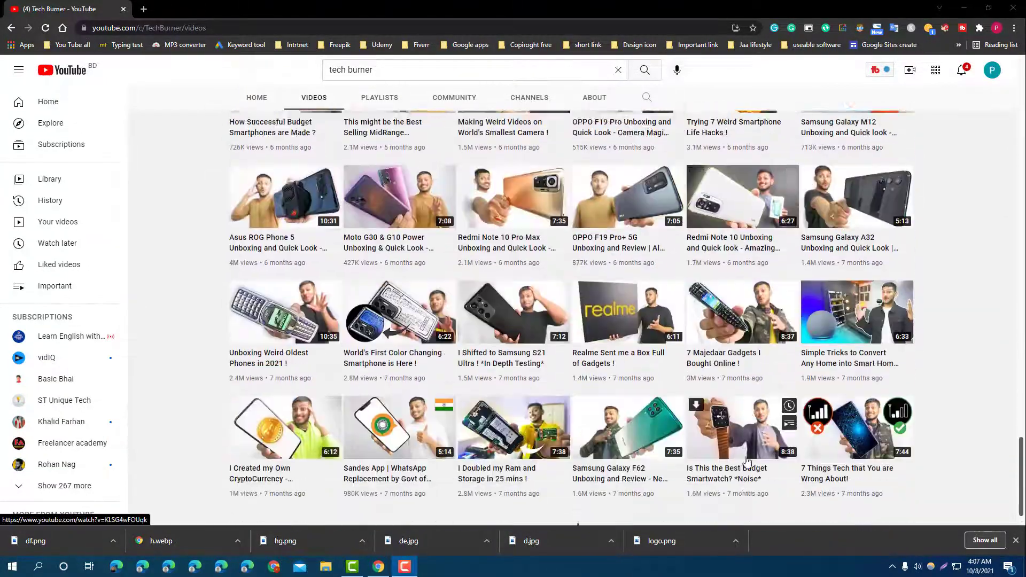
{"action": "scroll", "coordinate": [747, 461], "scroll_direction": "down", "scroll_amount": 18}
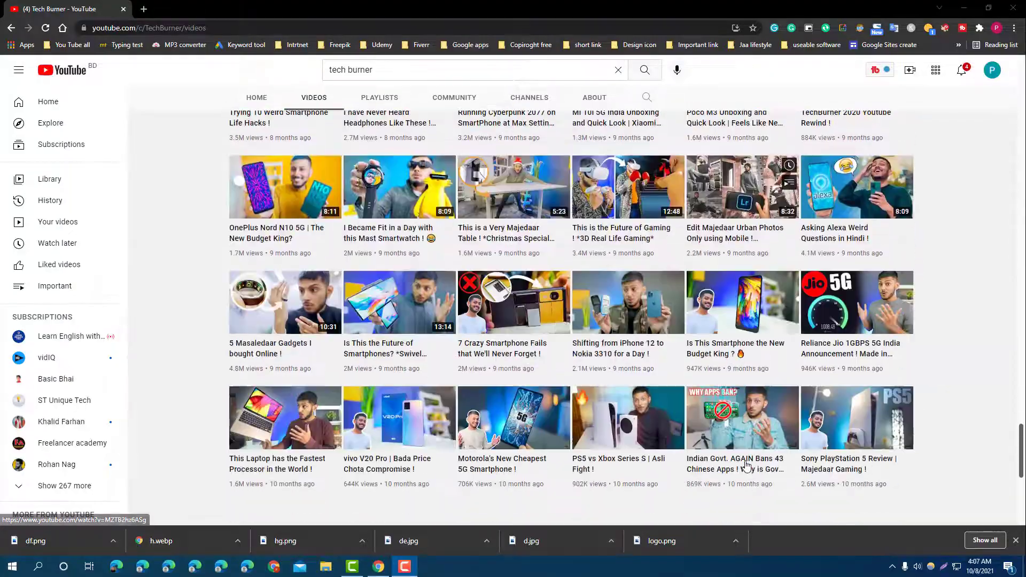
{"action": "scroll", "coordinate": [747, 465], "scroll_direction": "down", "scroll_amount": 18}
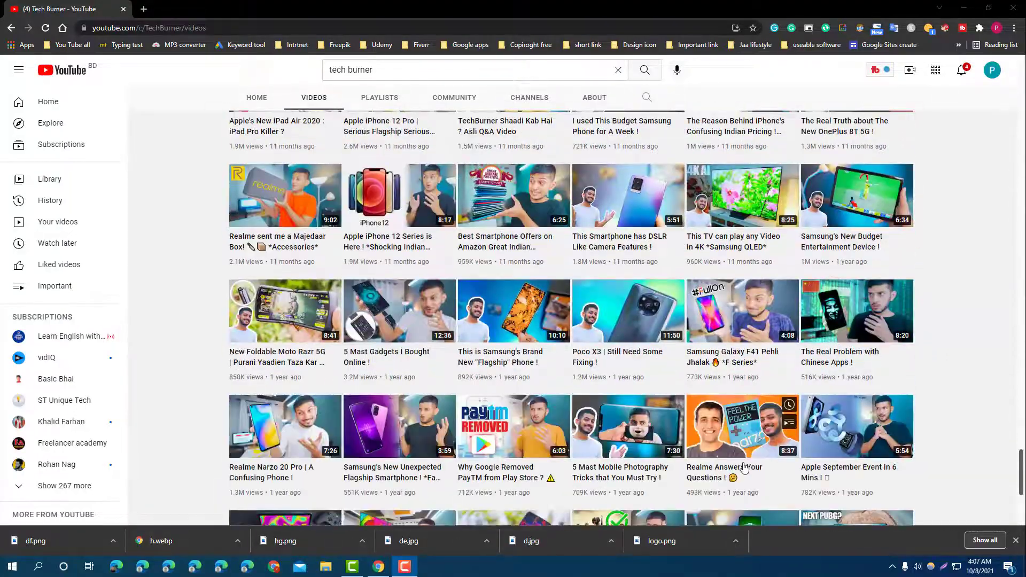
{"action": "scroll", "coordinate": [744, 467], "scroll_direction": "up", "scroll_amount": 18}
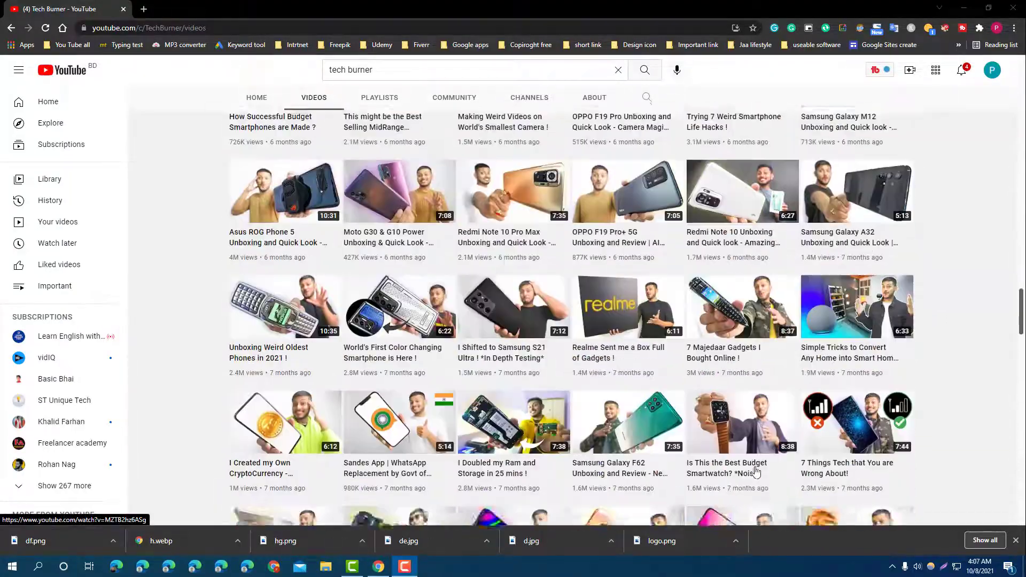
{"action": "scroll", "coordinate": [755, 471], "scroll_direction": "up", "scroll_amount": 18}
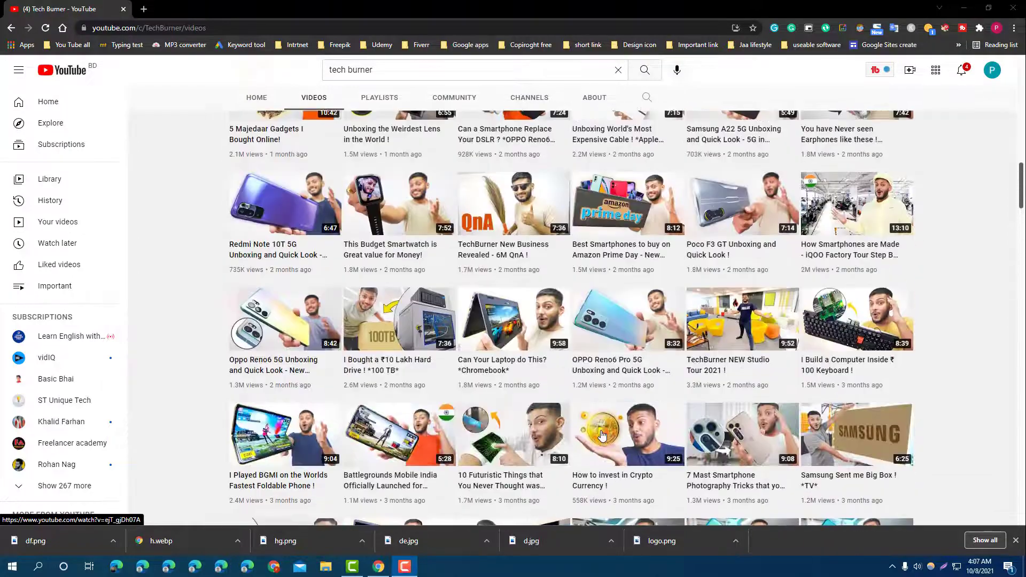
{"action": "scroll", "coordinate": [602, 435], "scroll_direction": "up", "scroll_amount": 15}
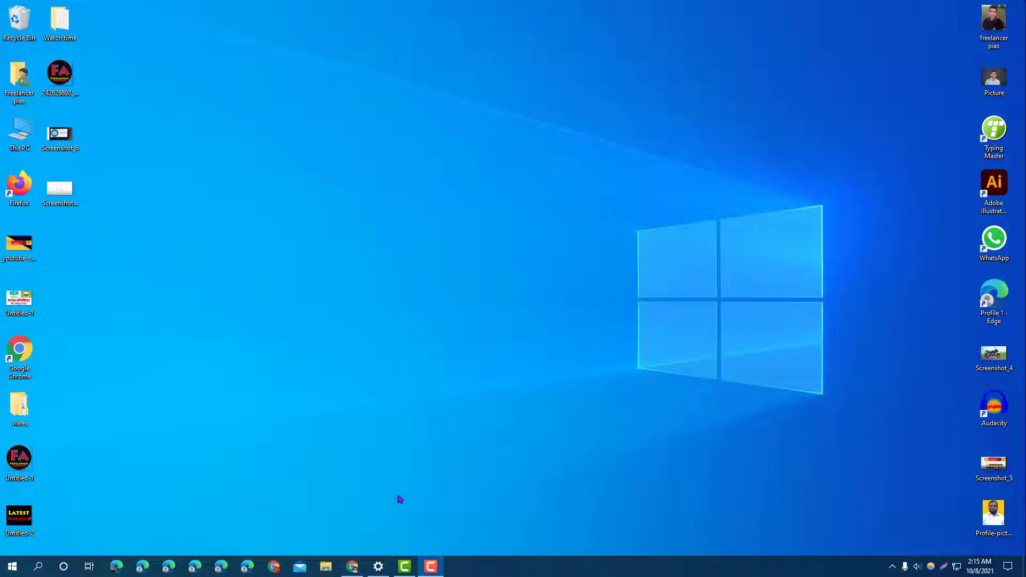
Step: Switch to Google Chrome and search Google for youtube
{"action": "left_click", "coordinate": [362, 568]}
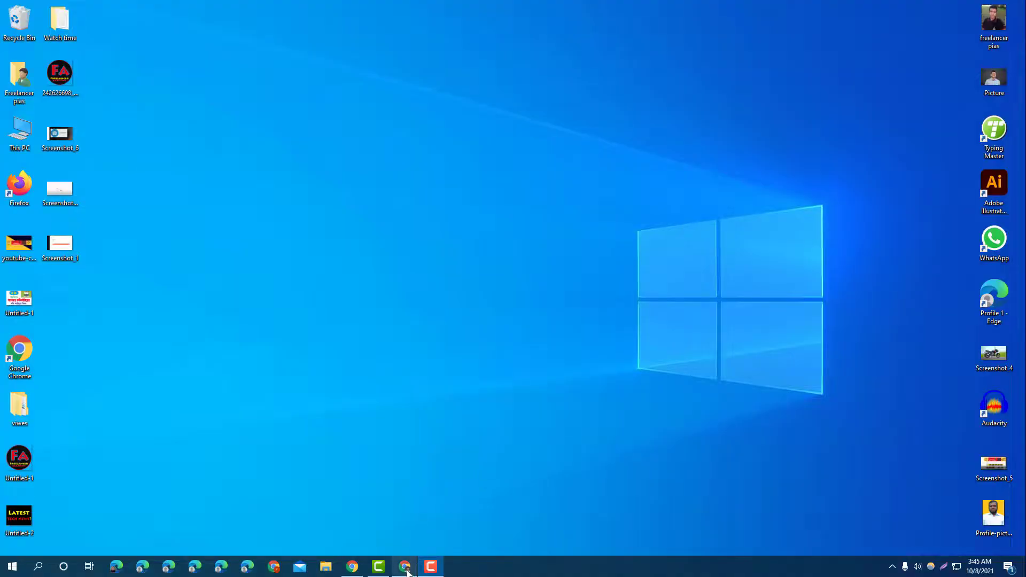
{"action": "left_click", "coordinate": [404, 566]}
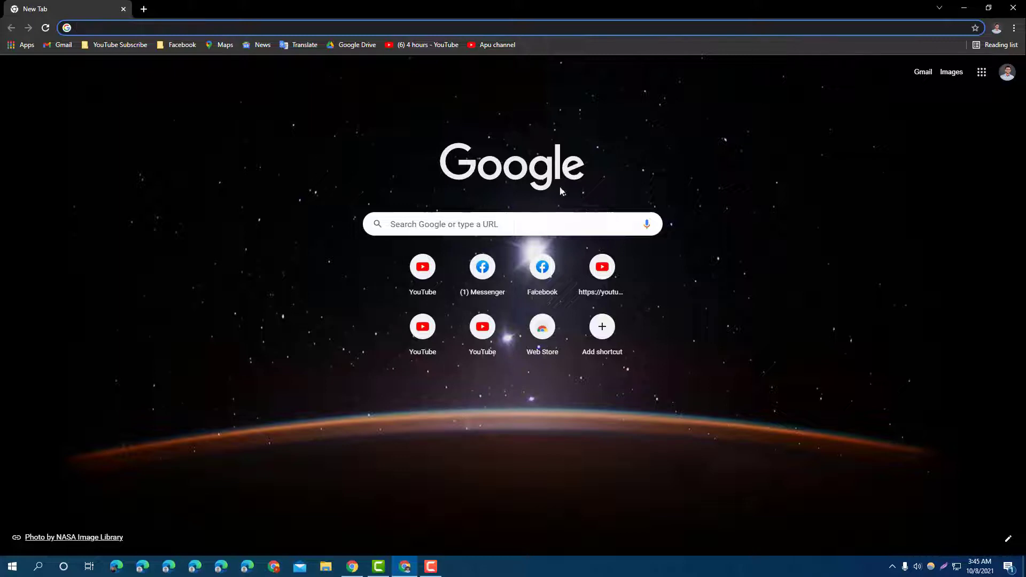
{"action": "left_click", "coordinate": [430, 565]}
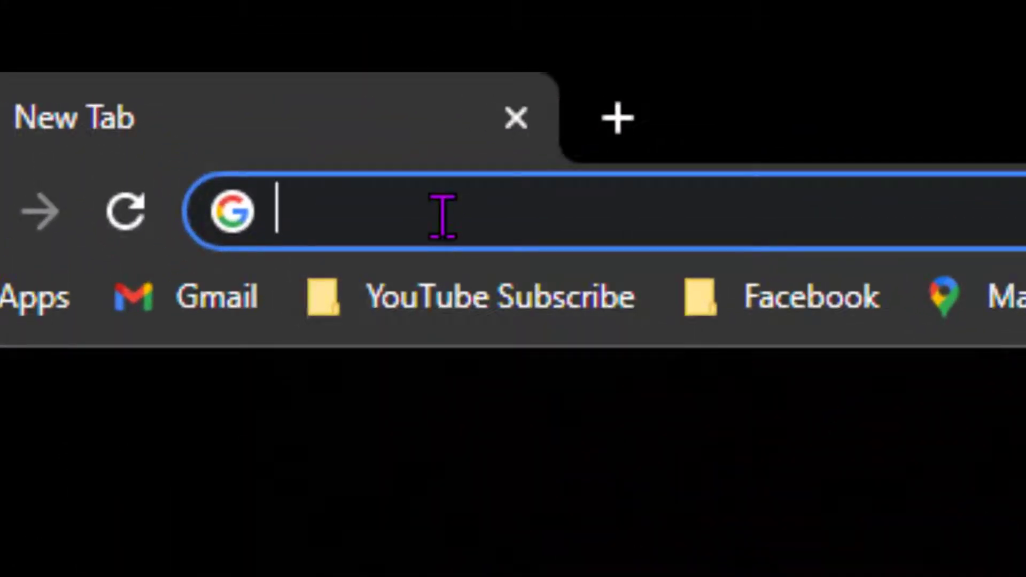
{"action": "type", "text": "Yoo"}
{"action": "key", "text": "BackSpace"}
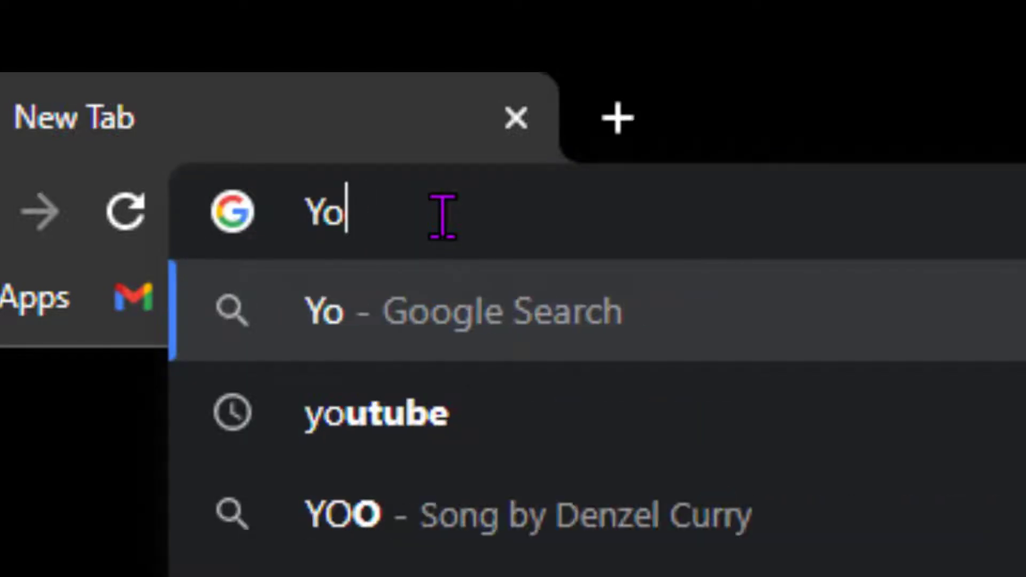
{"action": "type", "text": "ube"}
{"action": "key", "text": "BackSpace"}
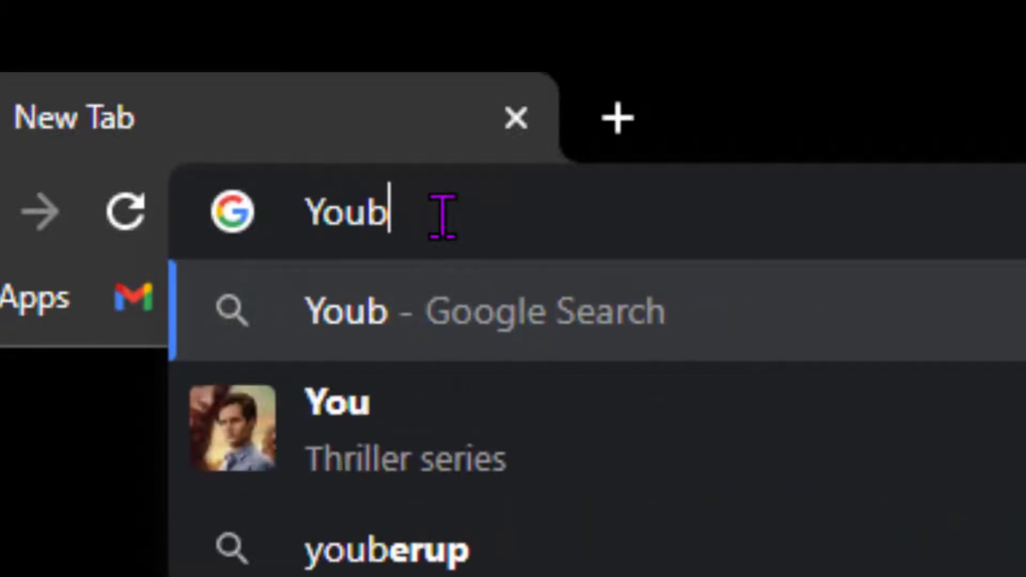
{"action": "key", "text": "BackSpace"}
{"action": "key", "text": "BackSpace"}
{"action": "key", "text": "BackSpace"}
{"action": "key", "text": "BackSpace"}
{"action": "type", "text": "You"}
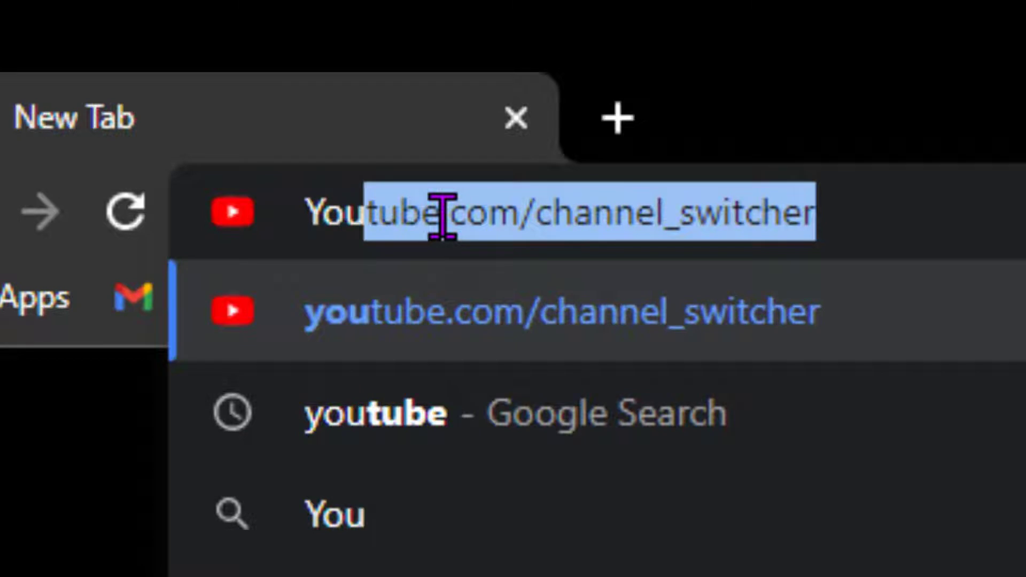
{"action": "type", "text": "tube"}
{"action": "key", "text": "Delete"}
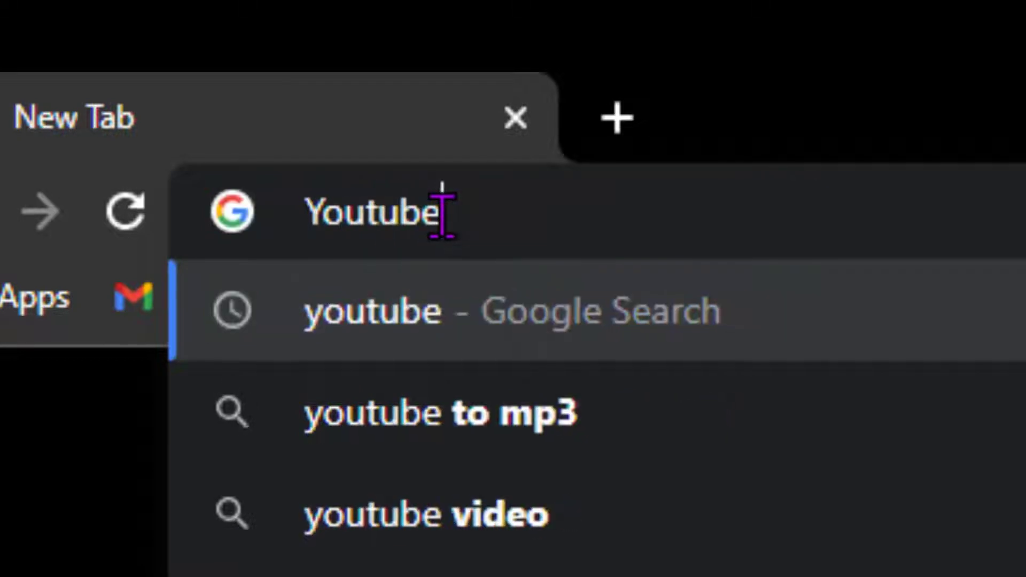
{"action": "key", "text": "Return"}
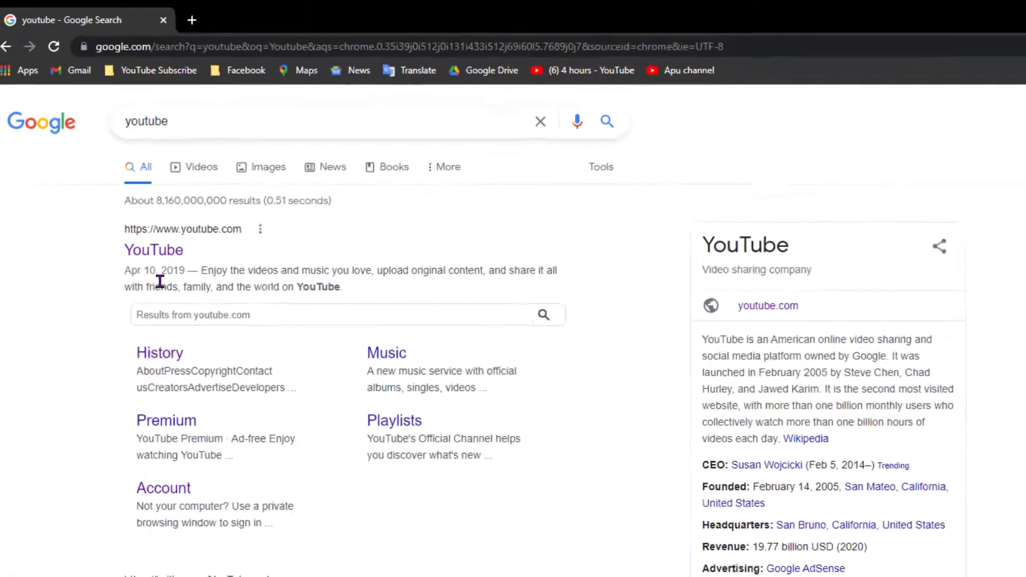
Step: Open the YouTube site from the search results and go to the account's YouTube Studio
{"action": "left_click", "coordinate": [154, 249]}
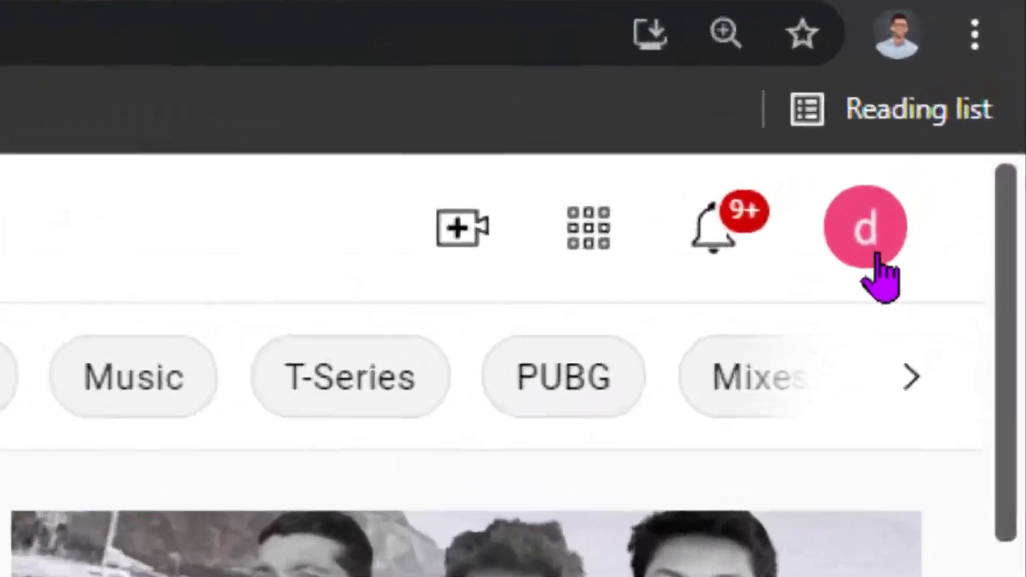
{"action": "left_click", "coordinate": [877, 255]}
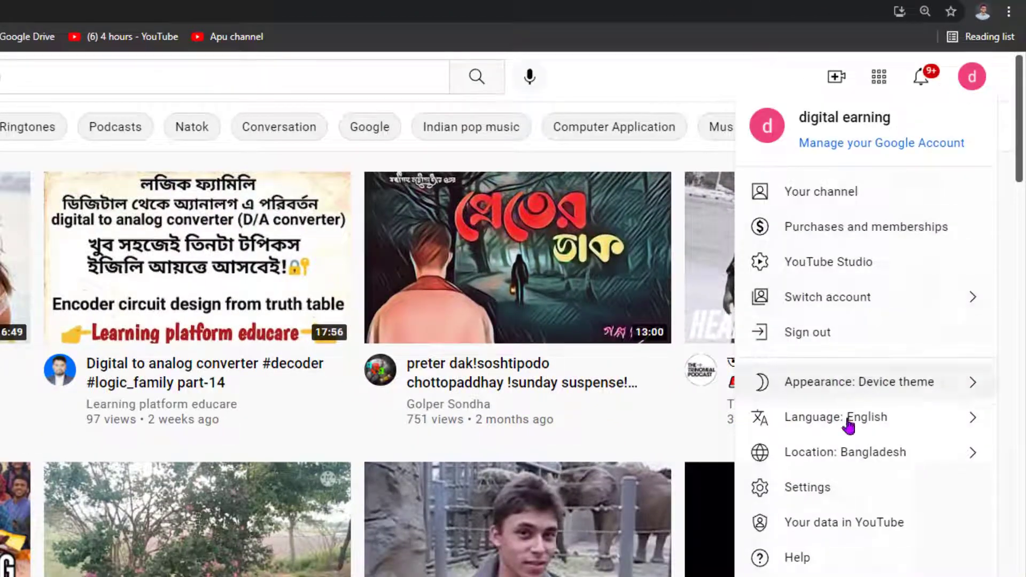
{"action": "left_click", "coordinate": [857, 278]}
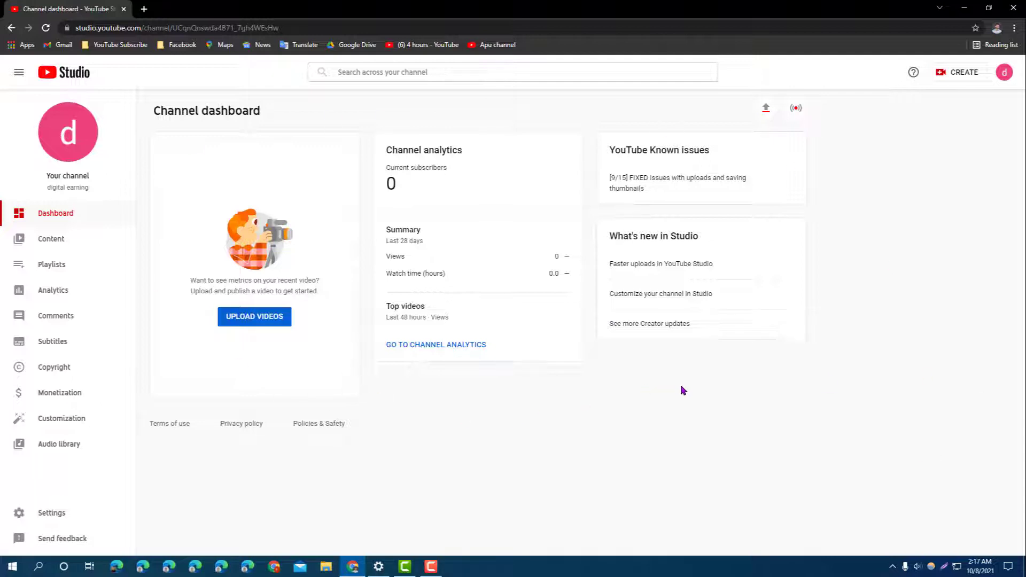
Step: Go to youtube.com/channel_switcher and open the form for creating a new channel
{"action": "left_click", "coordinate": [234, 28]}
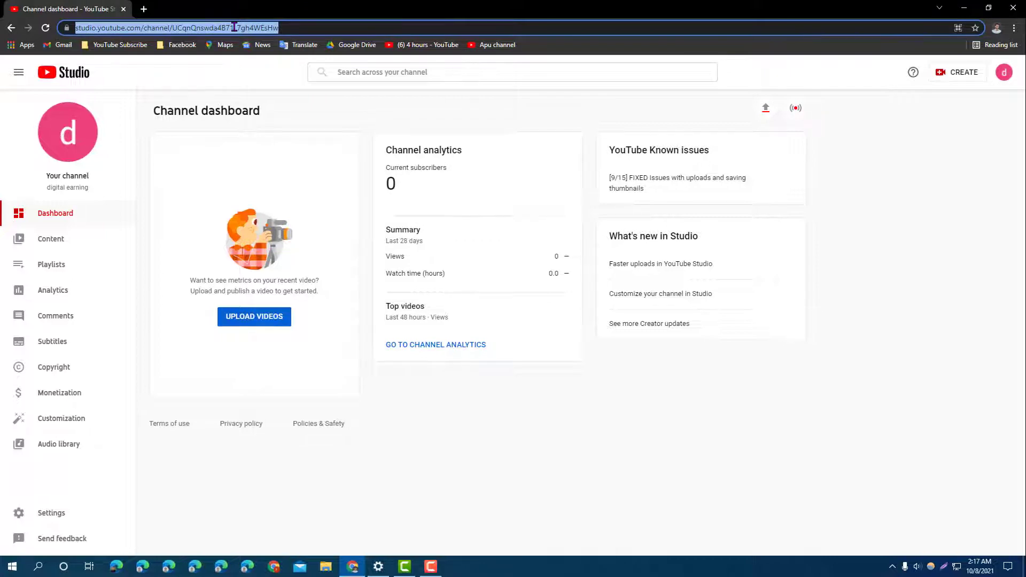
{"action": "type", "text": "Youtube.com/channel_switcher"}
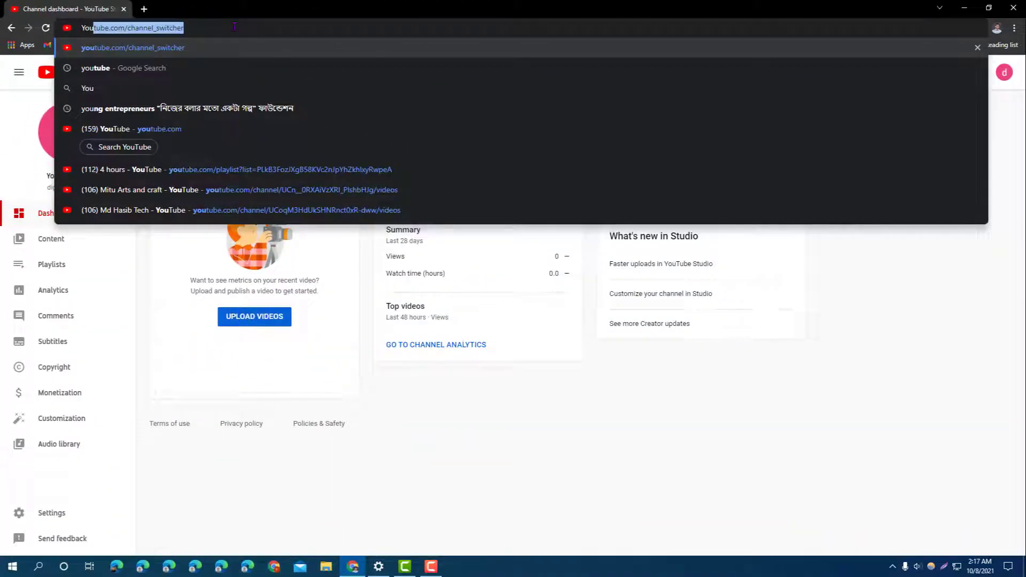
{"action": "key", "text": "Return"}
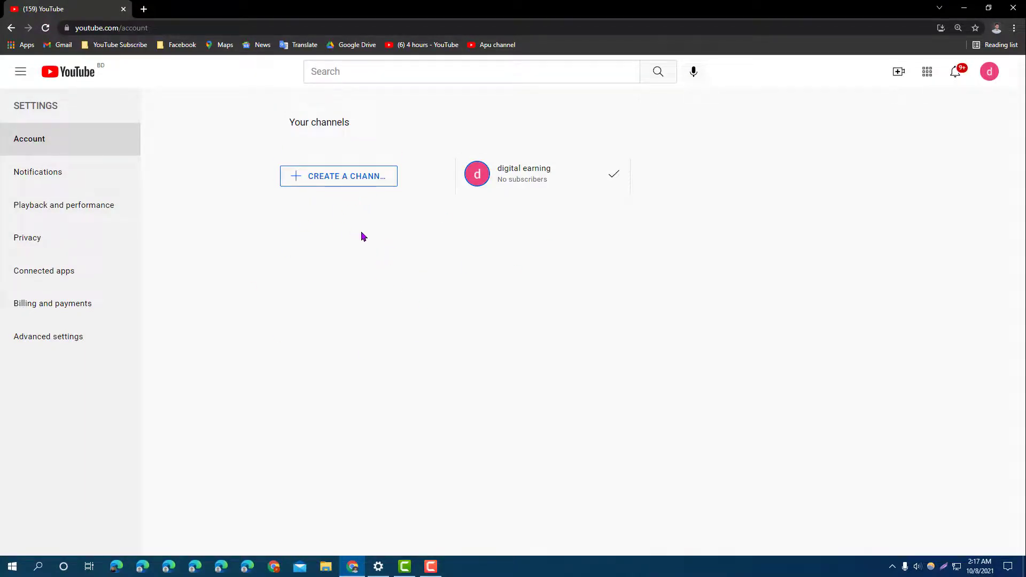
{"action": "left_click", "coordinate": [341, 178]}
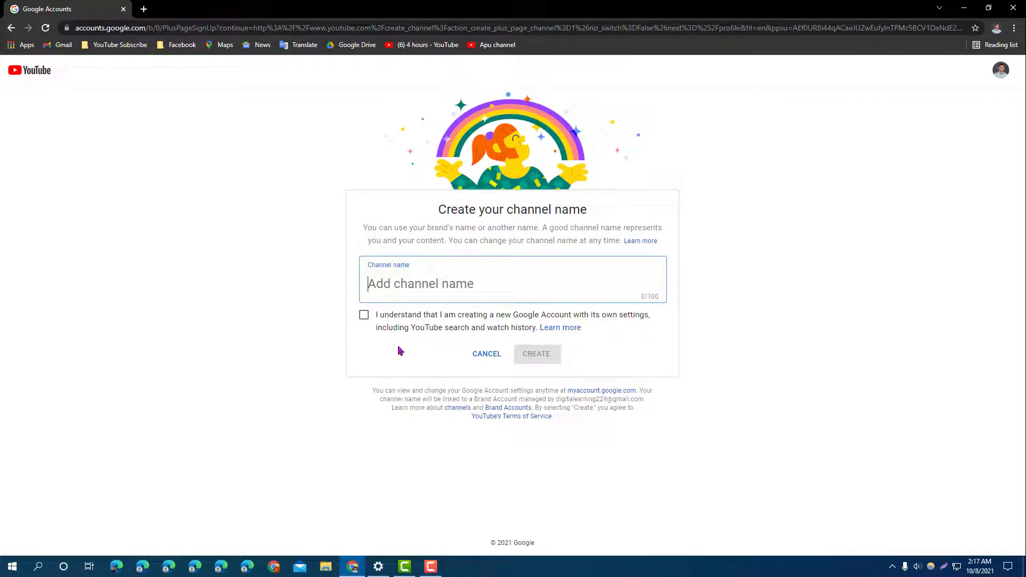
Step: Leave the channel form for the YouTube home page and open the account's YouTube Studio again
{"action": "left_click", "coordinate": [25, 72]}
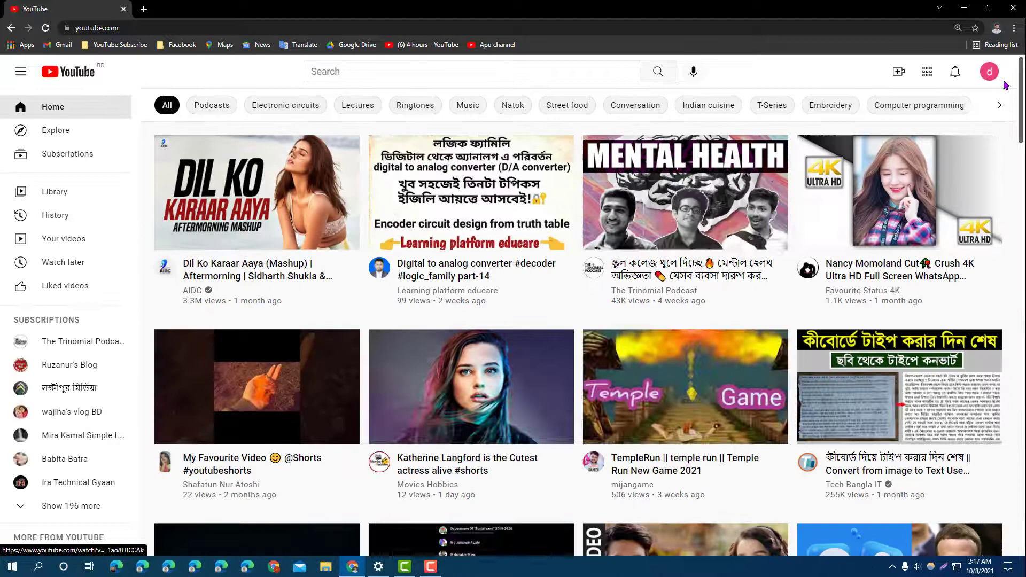
{"action": "left_click", "coordinate": [989, 71]}
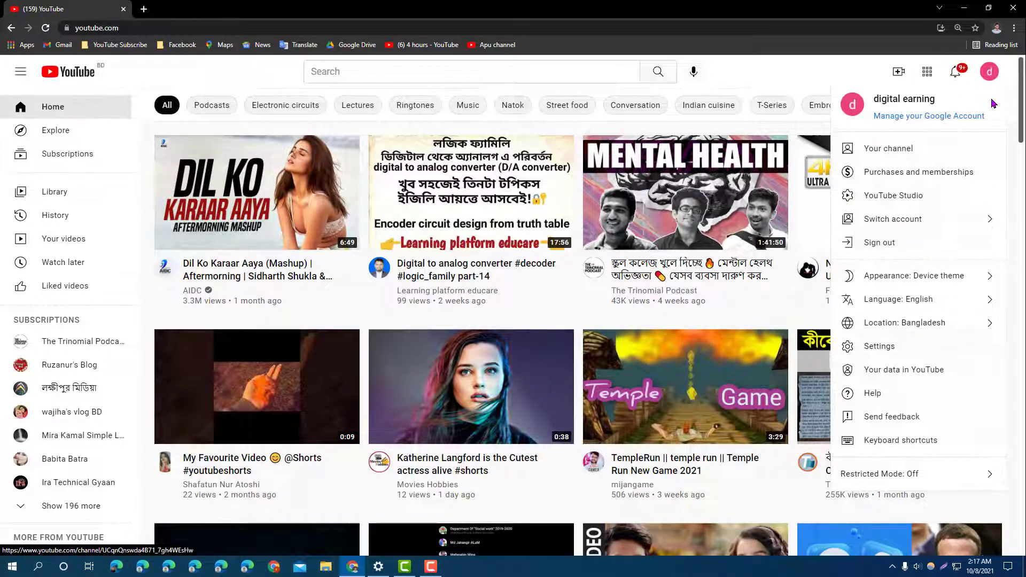
{"action": "left_click", "coordinate": [918, 200]}
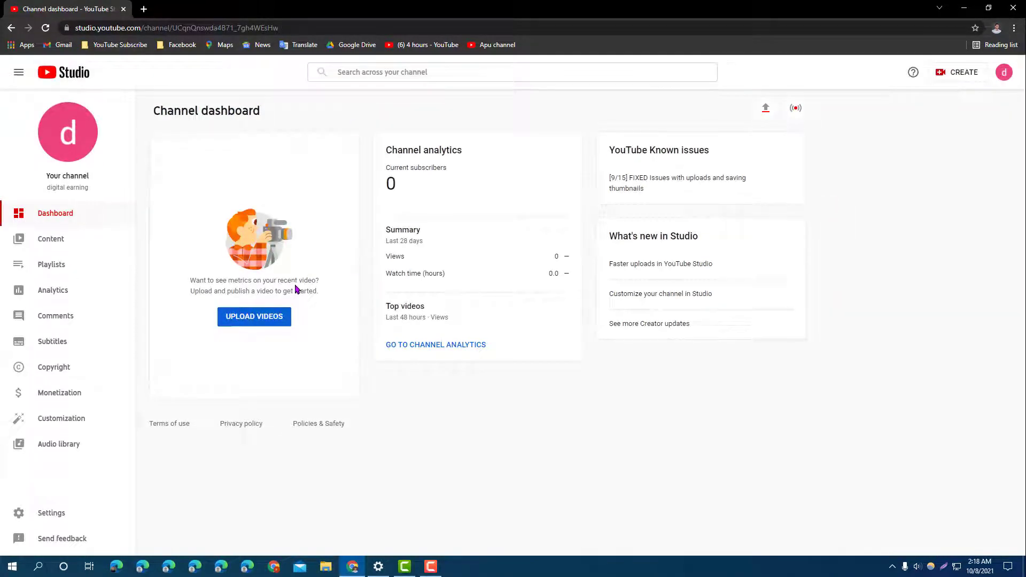
Step: Open the YouTube account management page from the channel's advanced settings and start creating a new channel
{"action": "left_click", "coordinate": [99, 512]}
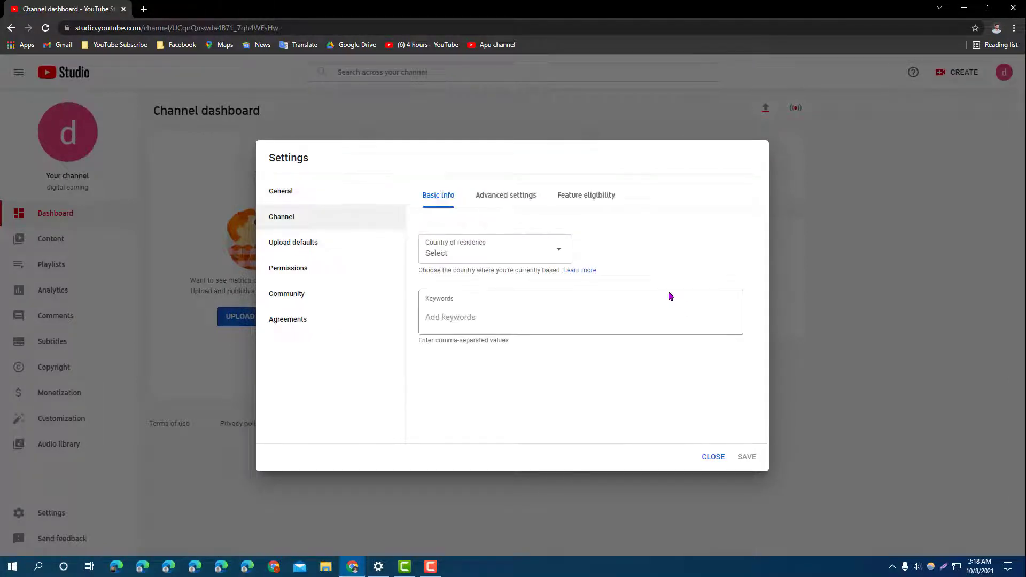
{"action": "left_click", "coordinate": [517, 198]}
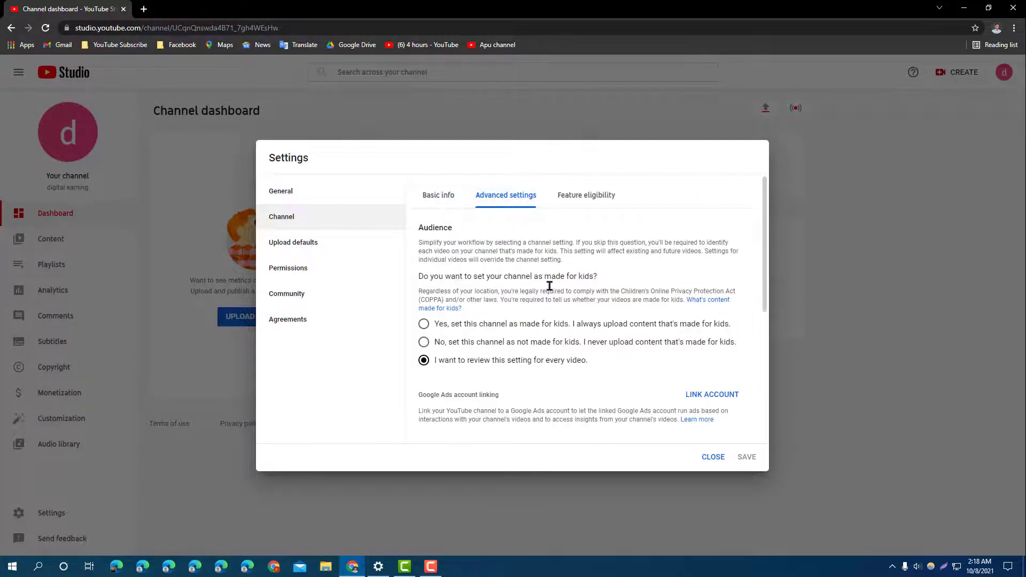
{"action": "scroll", "coordinate": [553, 308], "scroll_direction": "down", "scroll_amount": 4}
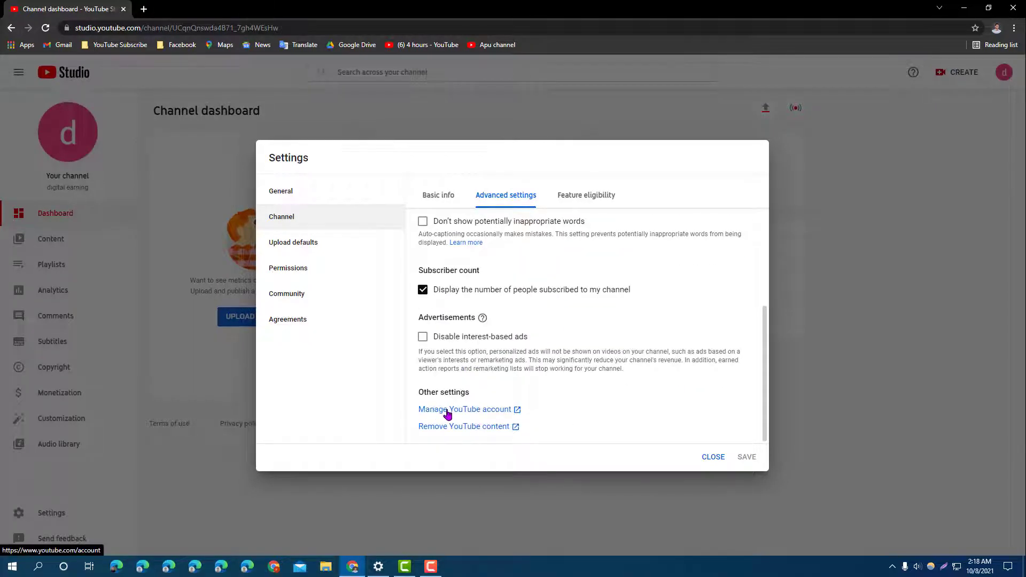
{"action": "left_click", "coordinate": [487, 413]}
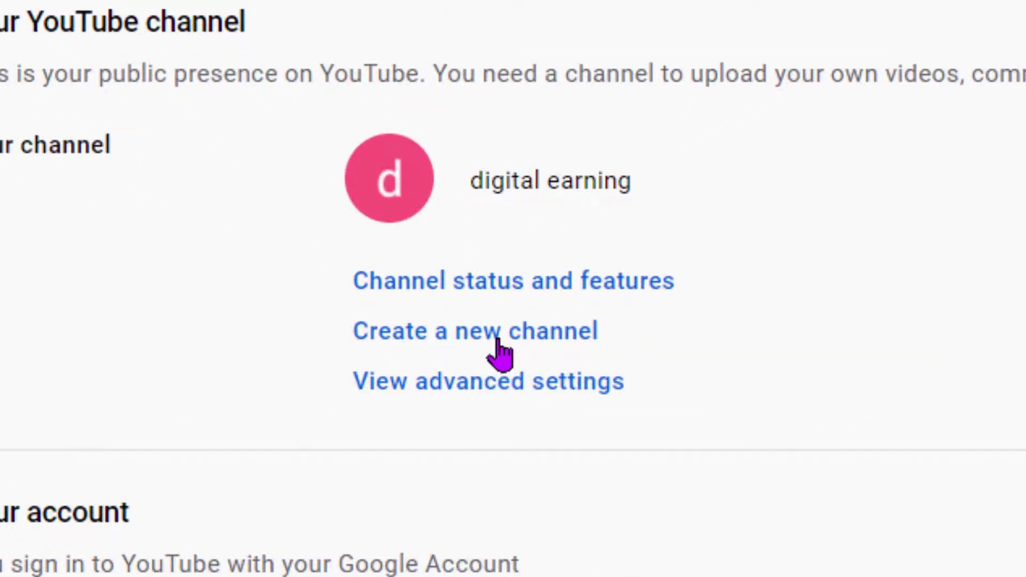
{"action": "left_click", "coordinate": [497, 332]}
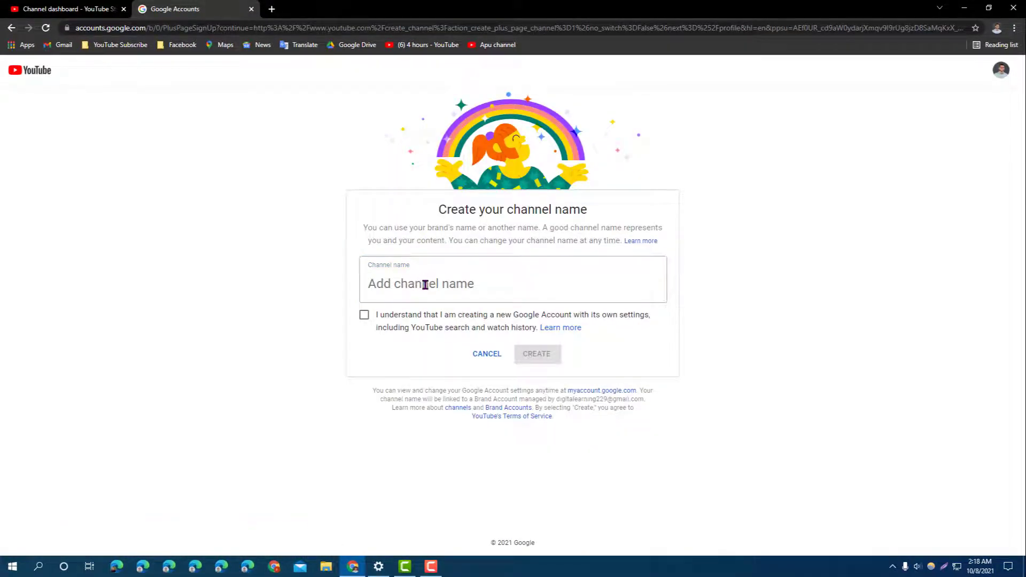
Step: Enter the new channel's name, accept the new Google Account acknowledgement, and create the channel
{"action": "left_click", "coordinate": [425, 283]}
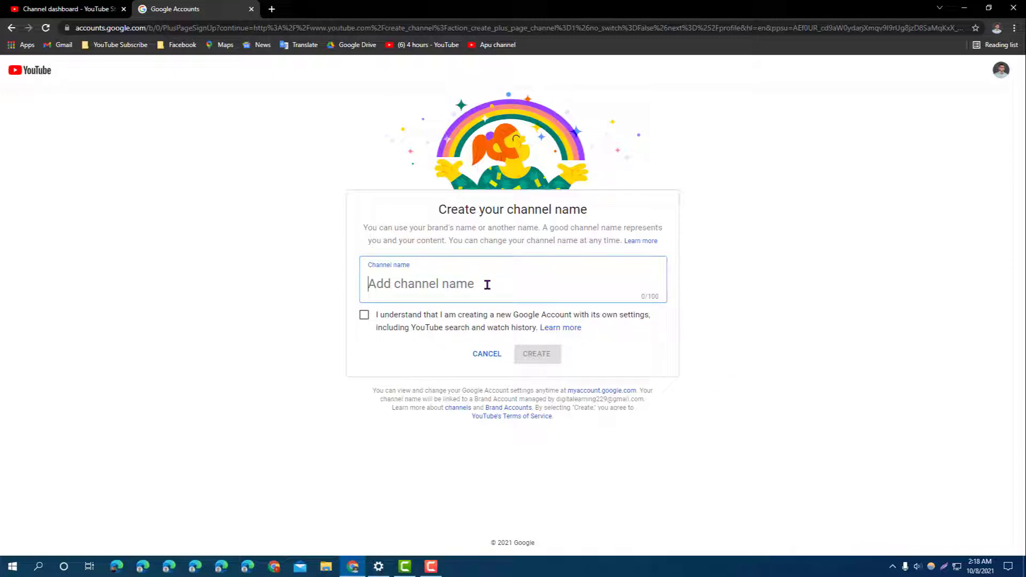
{"action": "type", "text": "Ratul islam 2.0"}
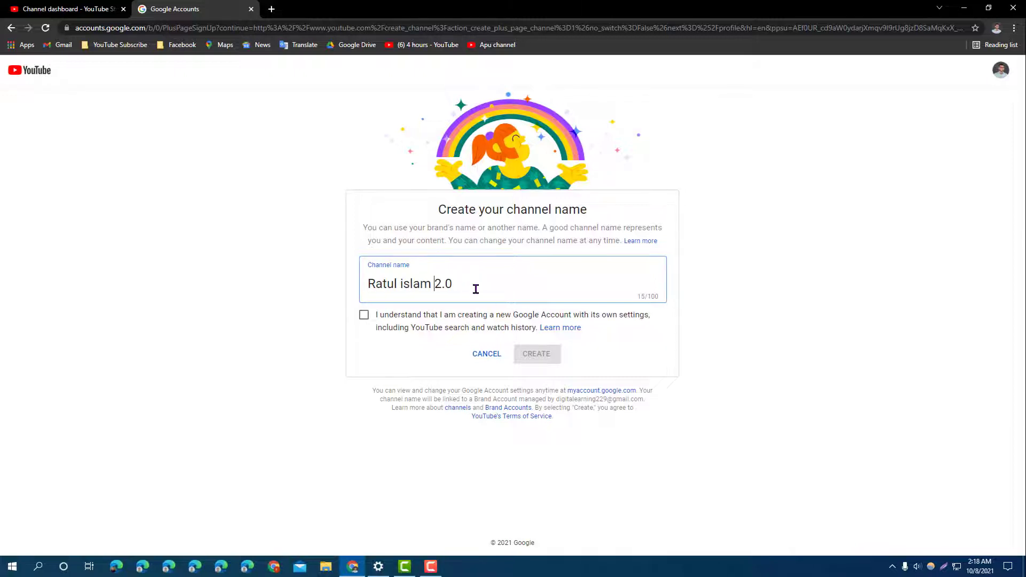
{"action": "left_click", "coordinate": [364, 315]}
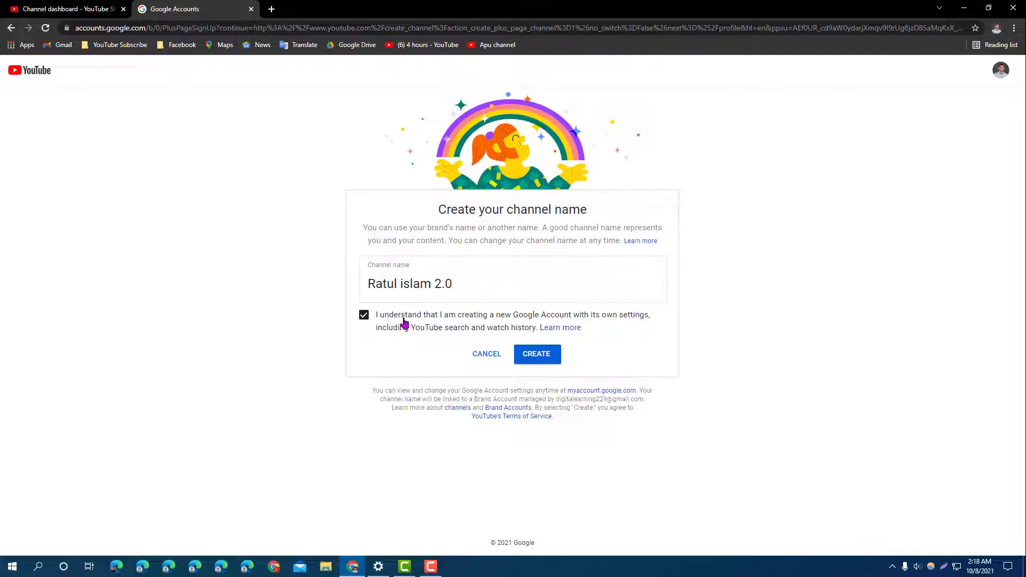
{"action": "left_click", "coordinate": [536, 353]}
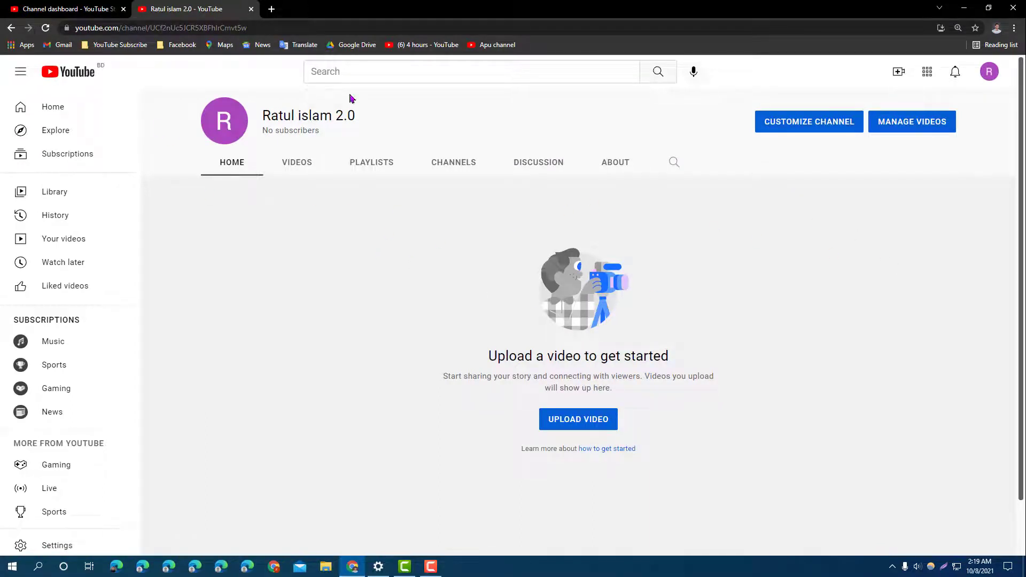
Step: Open the new channel's YouTube Studio and dismiss the welcome message and the dark theme notice
{"action": "scroll", "coordinate": [530, 270], "scroll_direction": "down", "scroll_amount": 1}
{"action": "scroll", "coordinate": [577, 283], "scroll_direction": "up", "scroll_amount": 1}
{"action": "left_click", "coordinate": [987, 78]}
{"action": "left_click", "coordinate": [932, 196]}
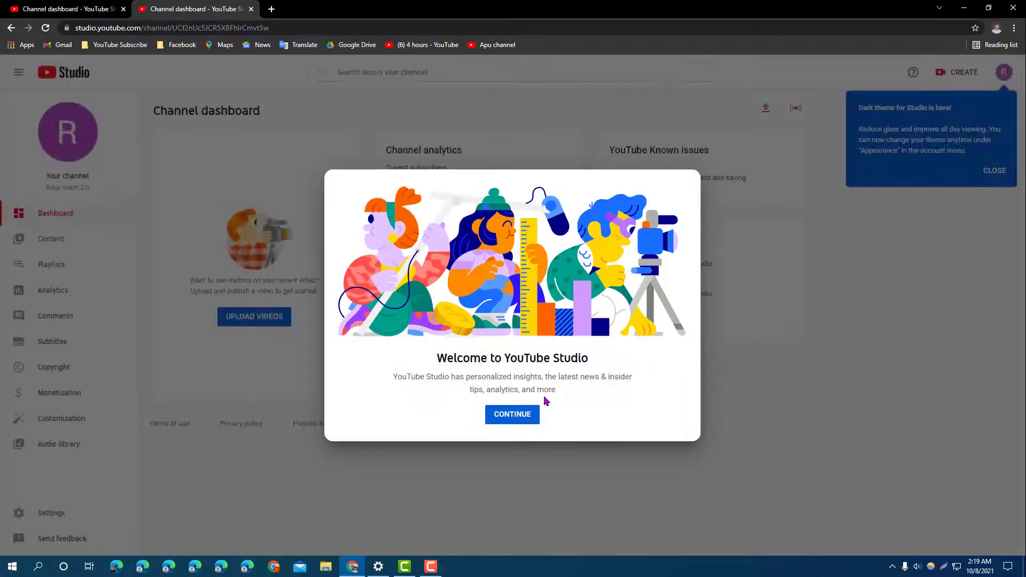
{"action": "left_click", "coordinate": [516, 423]}
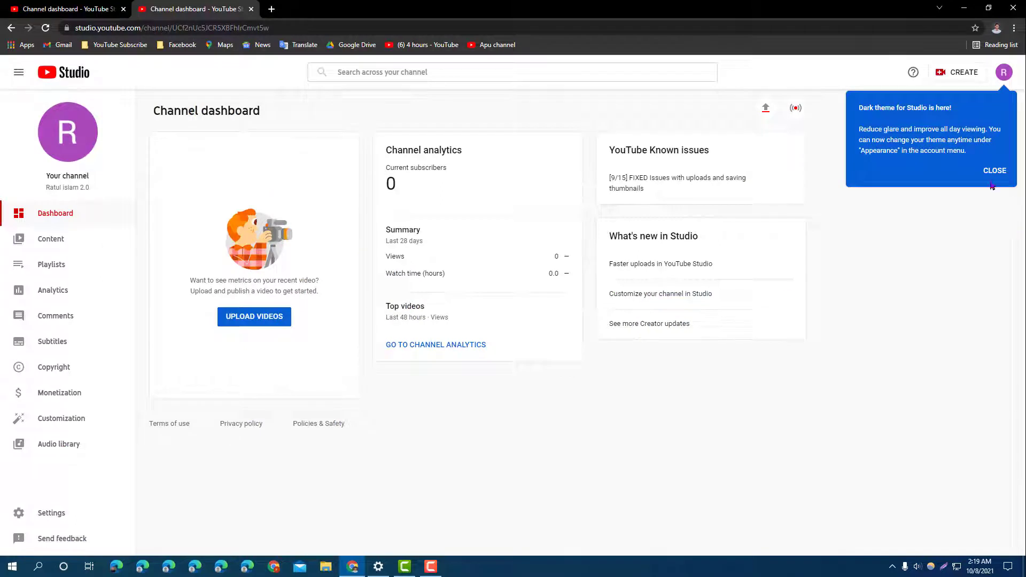
{"action": "left_click", "coordinate": [988, 178]}
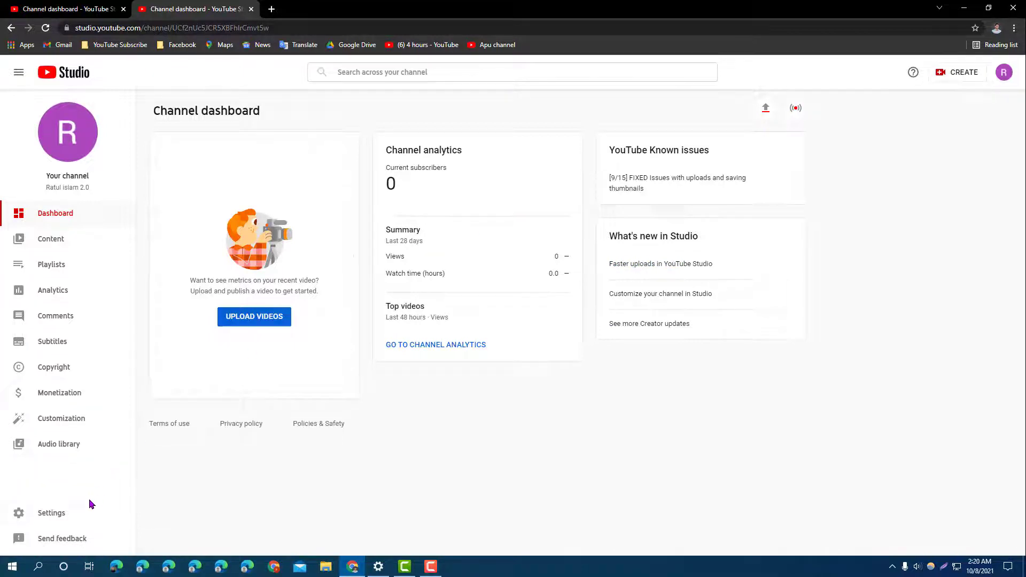
Step: Expand the features that require phone verification in the channel's feature eligibility settings and start verifying the phone number
{"action": "left_click", "coordinate": [60, 512]}
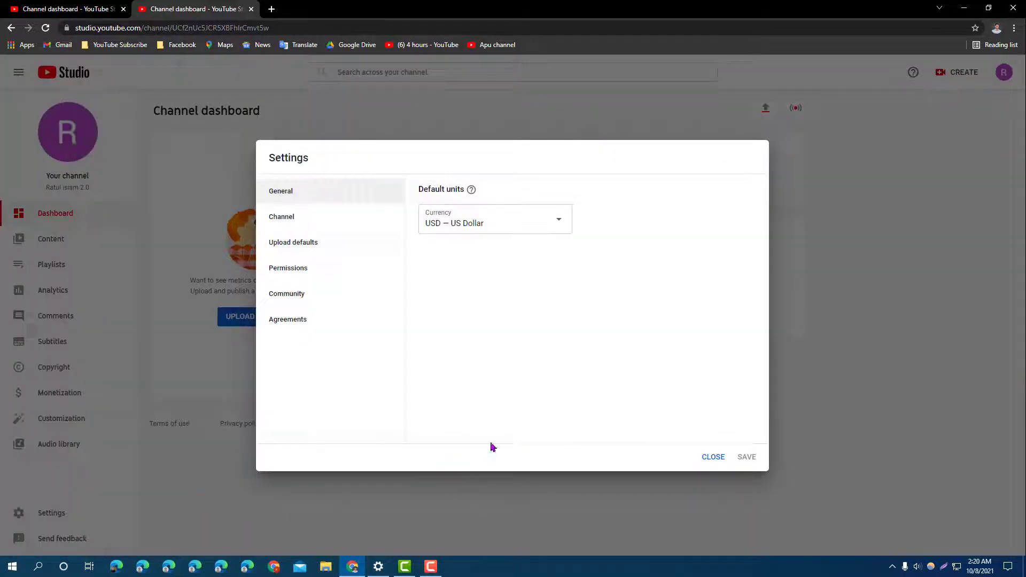
{"action": "left_click", "coordinate": [281, 219]}
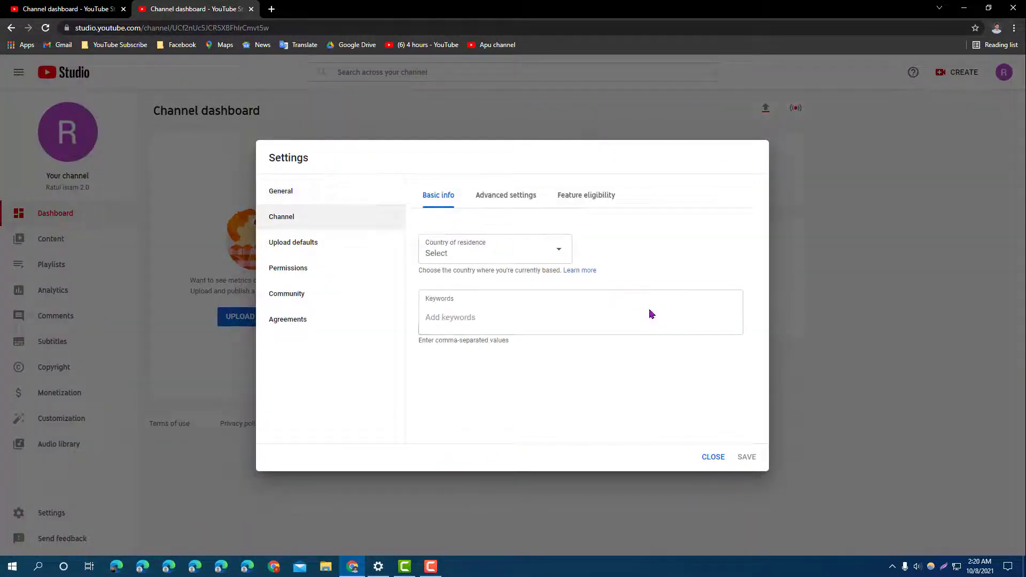
{"action": "left_click", "coordinate": [578, 203]}
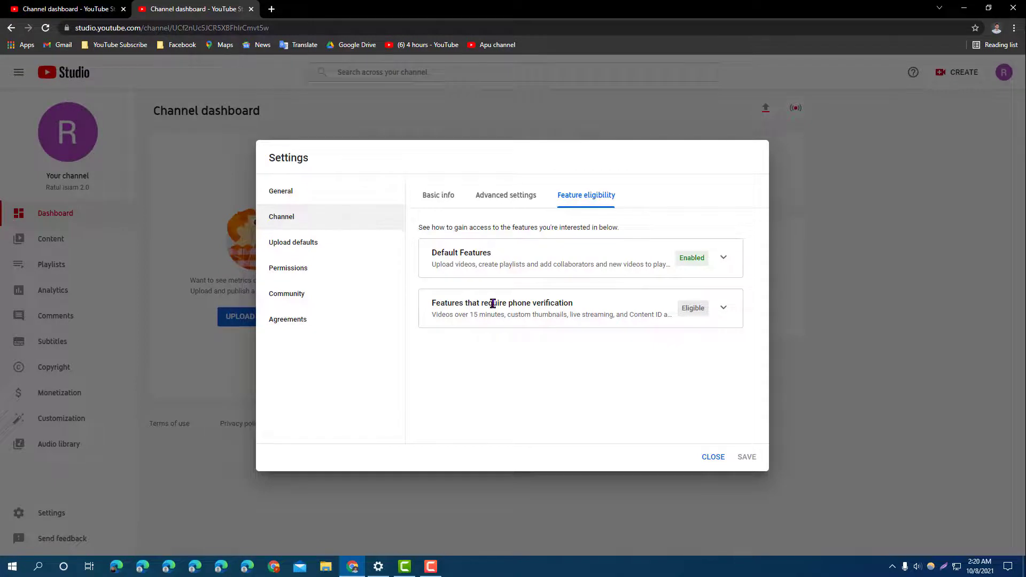
{"action": "left_click", "coordinate": [723, 310]}
{"action": "scroll", "coordinate": [521, 351], "scroll_direction": "down", "scroll_amount": 1}
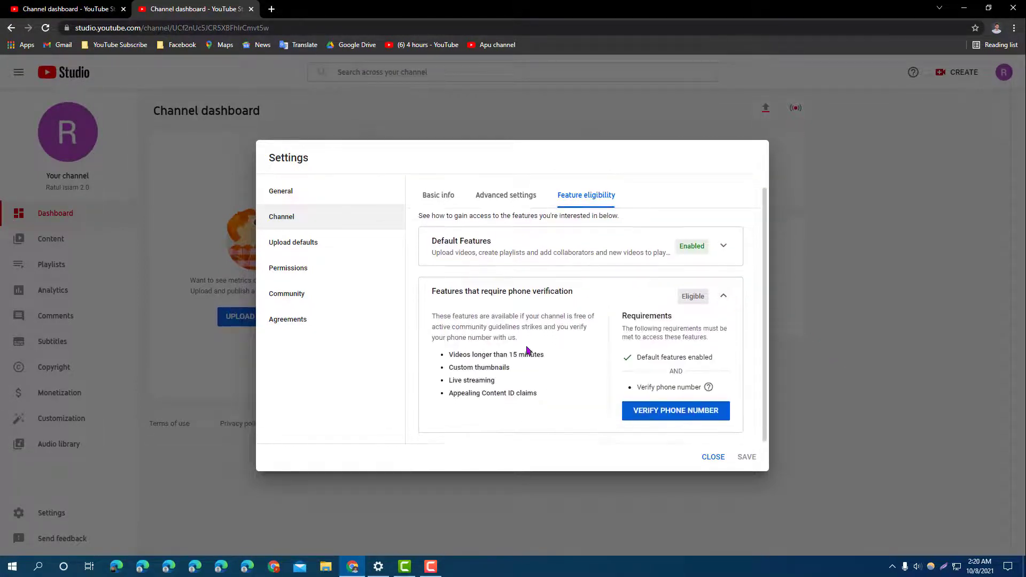
{"action": "left_click", "coordinate": [674, 422]}
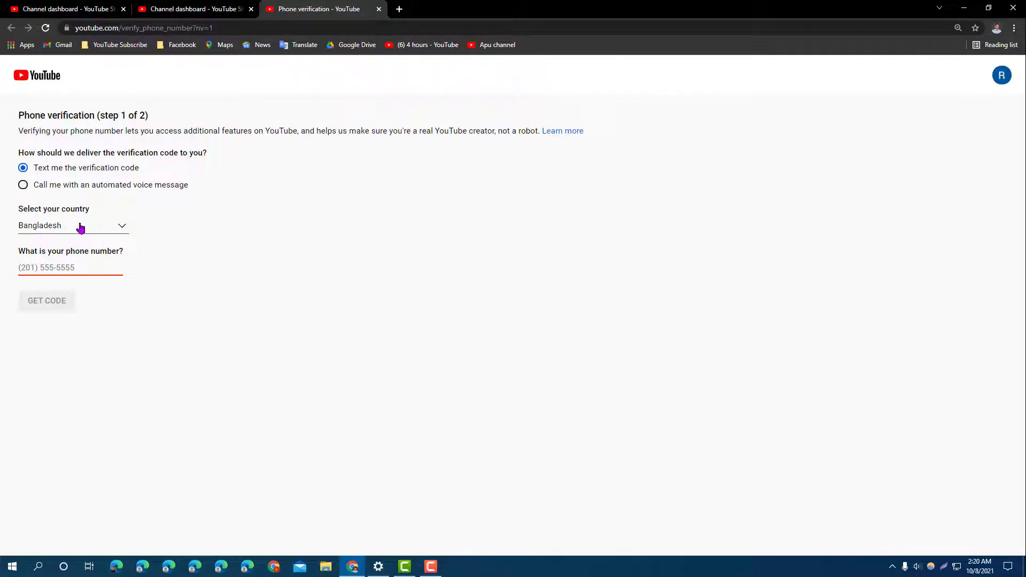
Step: Select Bangladesh as the country, enter the phone number, and request the verification code by text message
{"action": "left_click", "coordinate": [101, 228]}
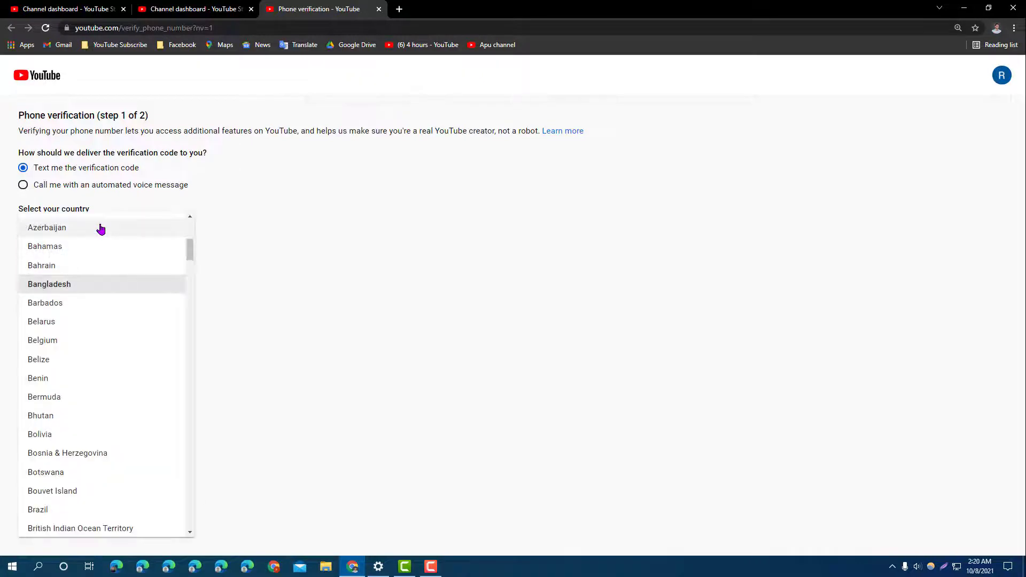
{"action": "scroll", "coordinate": [112, 389], "scroll_direction": "down", "scroll_amount": 5}
{"action": "scroll", "coordinate": [112, 371], "scroll_direction": "up", "scroll_amount": 8}
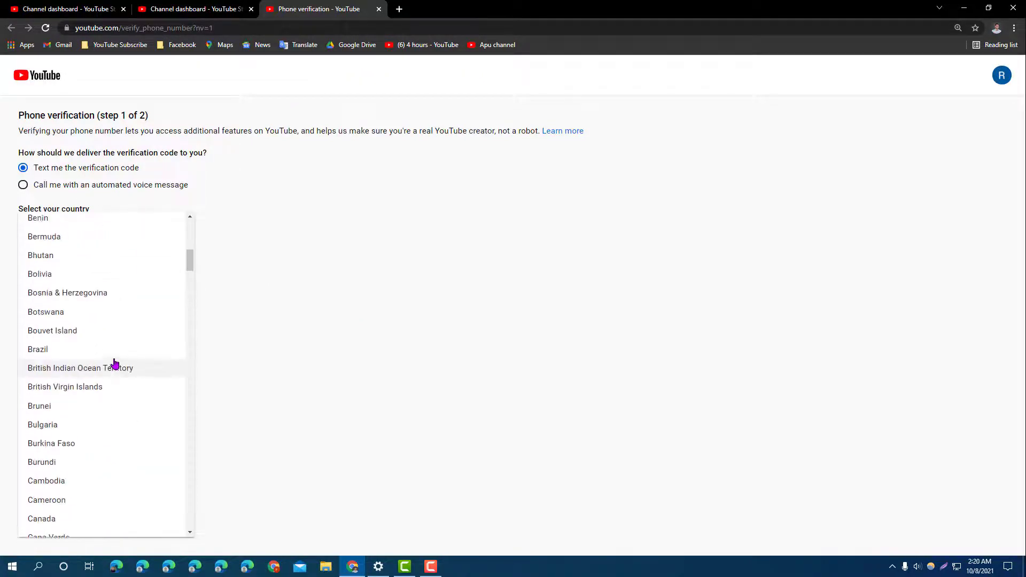
{"action": "scroll", "coordinate": [101, 422], "scroll_direction": "down", "scroll_amount": 1}
{"action": "left_click", "coordinate": [70, 393]}
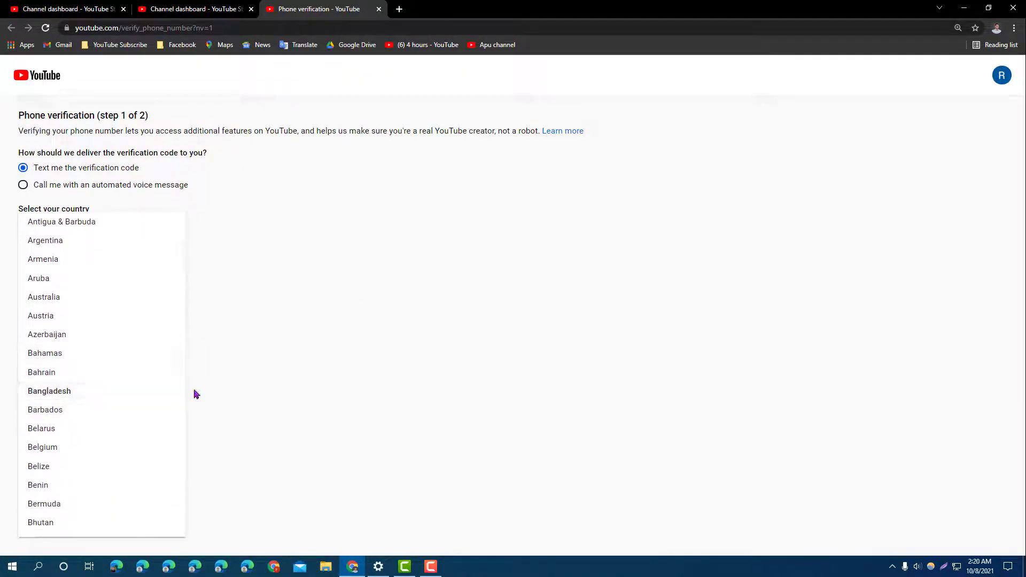
{"action": "left_click", "coordinate": [66, 267]}
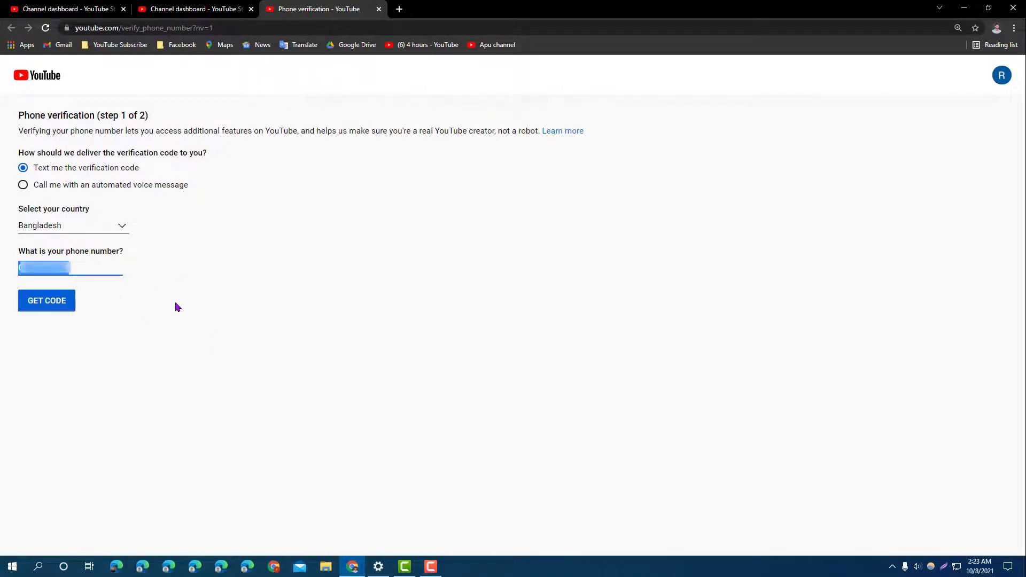
{"action": "left_click", "coordinate": [178, 306]}
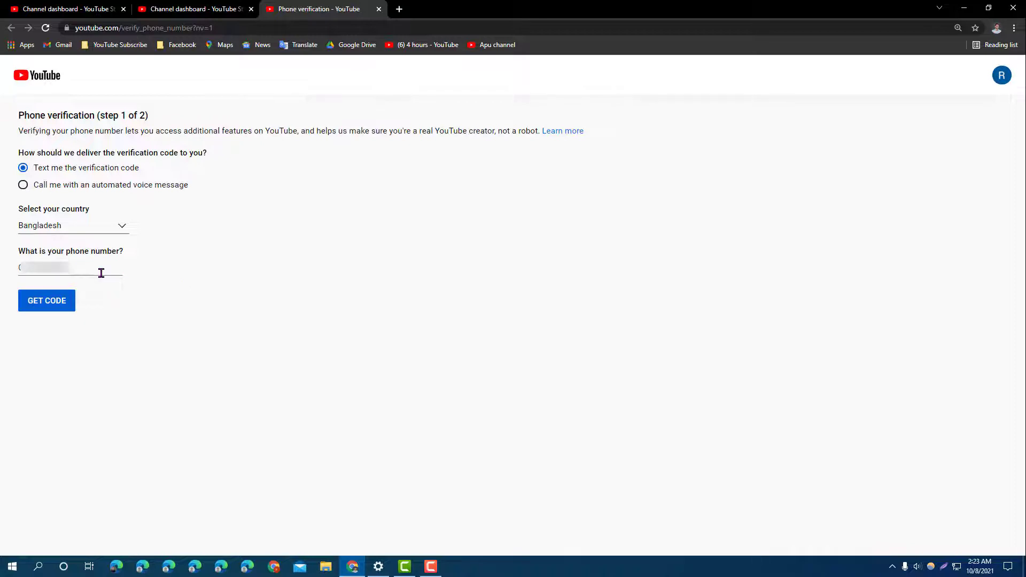
{"action": "left_click", "coordinate": [65, 301]}
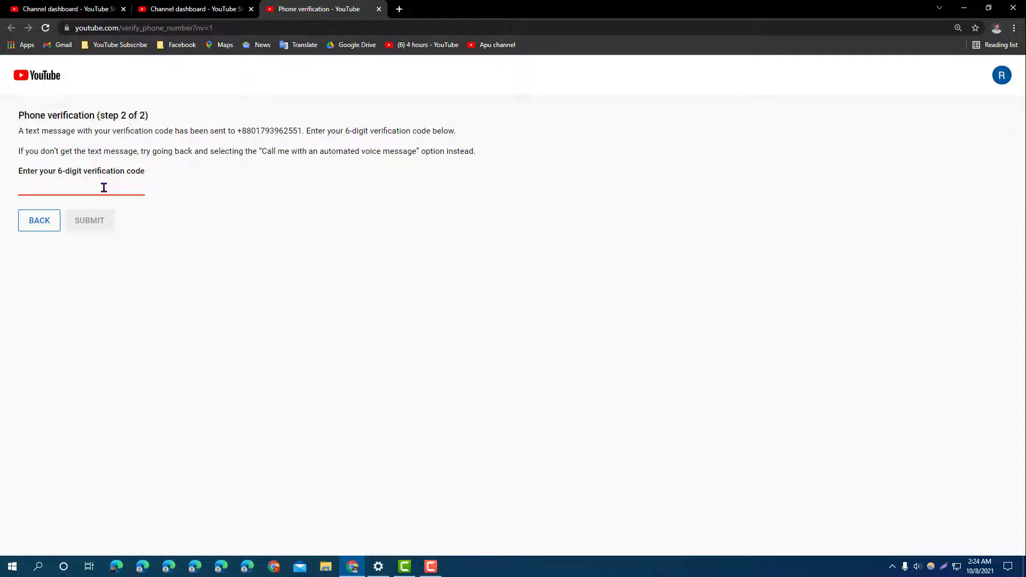
Step: Enter the 6-digit verification code and submit it to verify the phone number
{"action": "key", "text": "ctrl+v"}
{"action": "key", "text": "Return"}
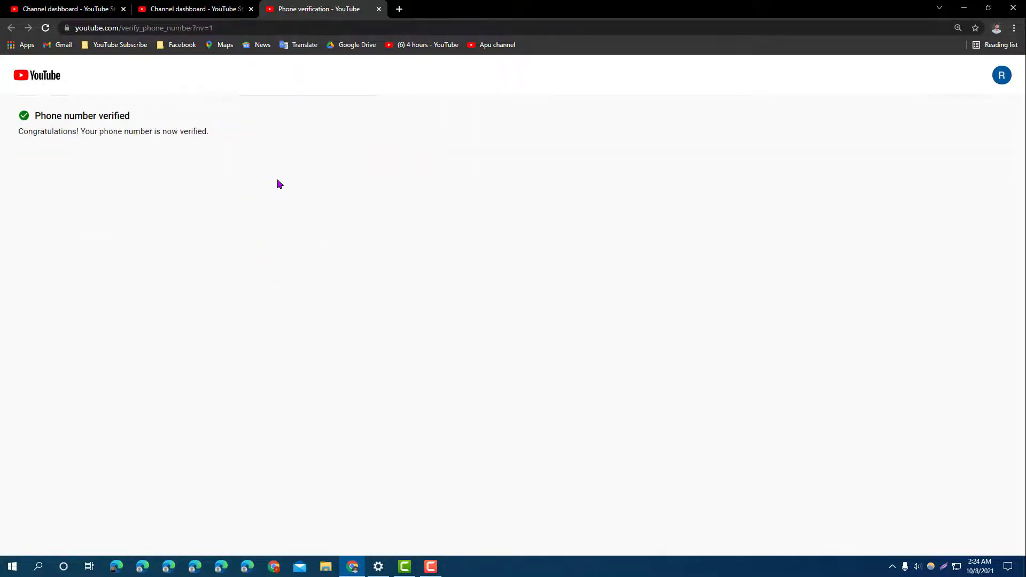
{"action": "triple_click", "coordinate": [67, 115]}
{"action": "left_click", "coordinate": [344, 204]}
Step: Return to the YouTube home page, reopen the channel's YouTube Studio, and dismiss the dark theme notice
{"action": "left_click", "coordinate": [26, 76]}
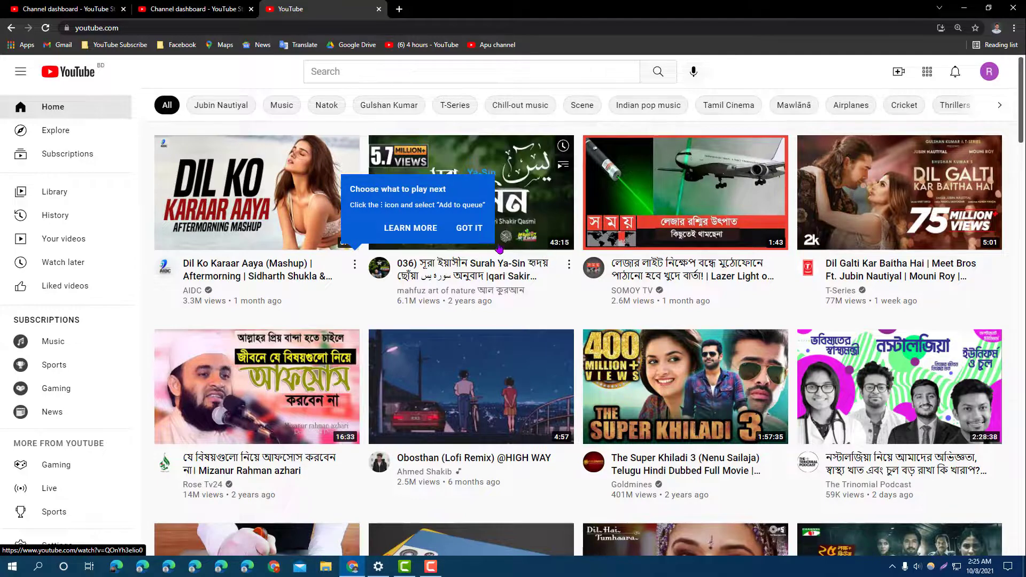
{"action": "left_click", "coordinate": [985, 75]}
{"action": "left_click", "coordinate": [892, 197]}
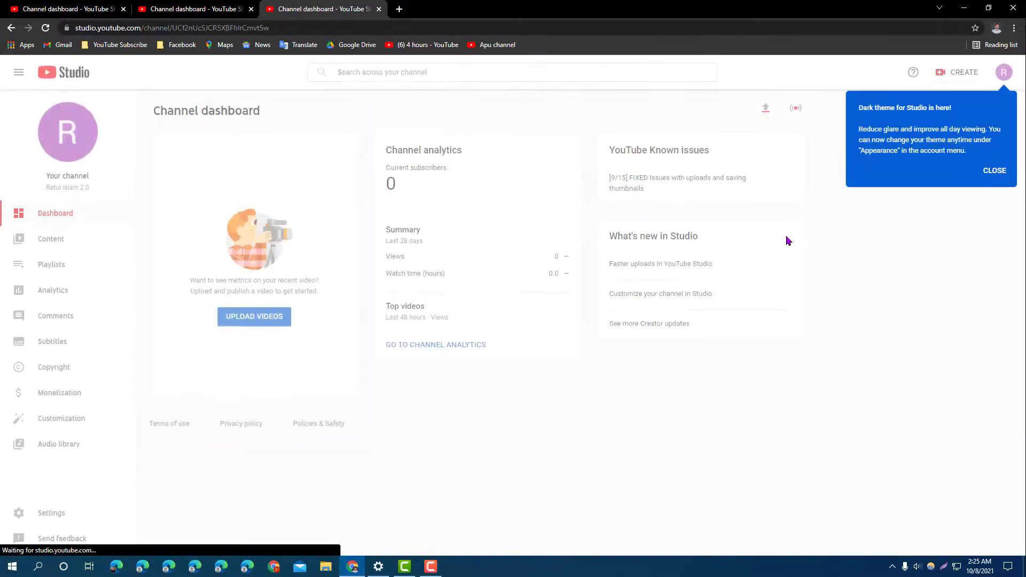
{"action": "left_click", "coordinate": [990, 172]}
{"action": "left_click", "coordinate": [295, 450]}
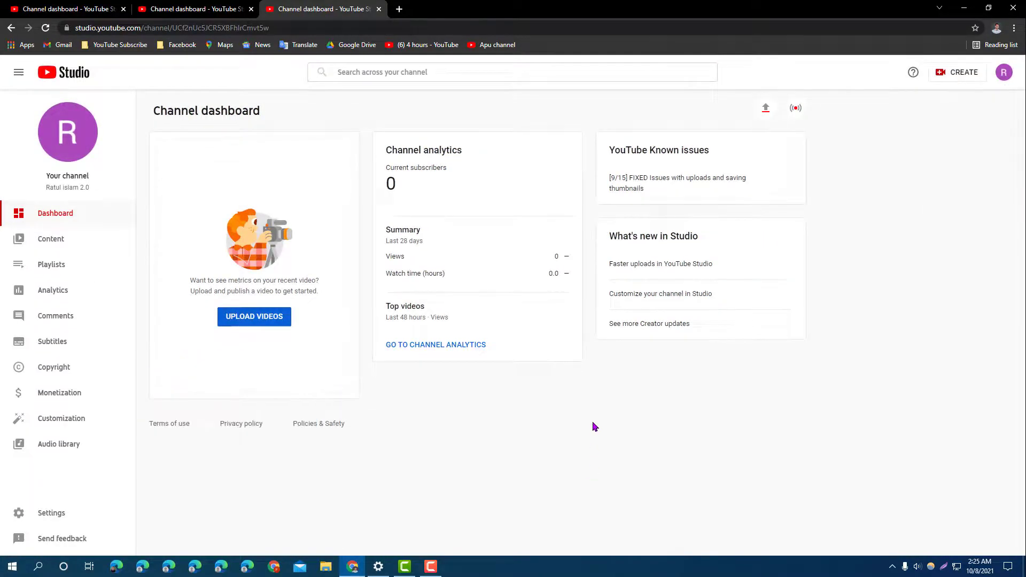